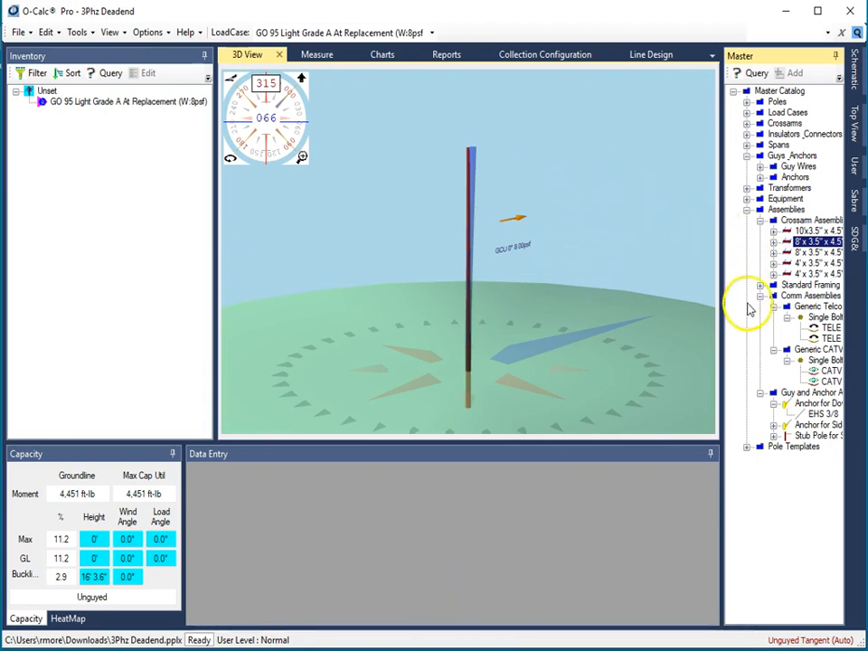
Place the 8' x 3.5" x 4.5" SP - 3 Pin crossarm assembly near the top of the pole, at a height of about 33' 5"
left_click_drag(764, 239, 467, 185)
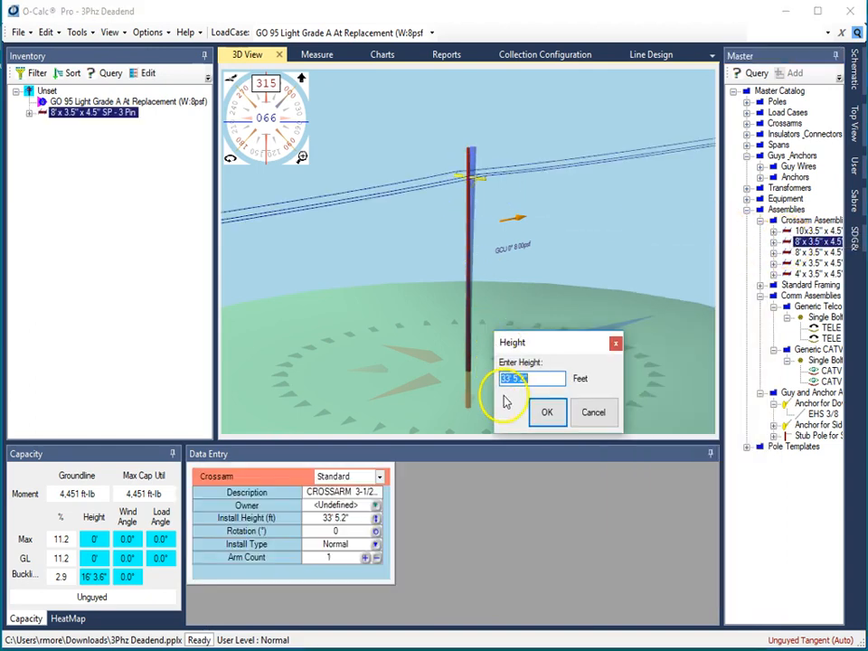
left_click(546, 411)
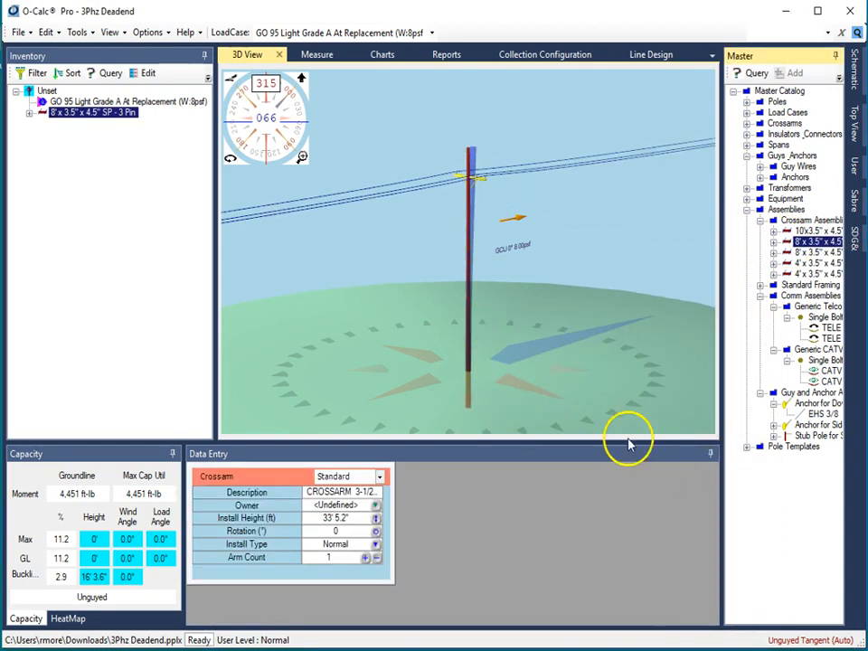
Set the crossarm's relative height to Center of Element at -2' from the Tip of Pole, saving the setting as "top arm"
left_click(46, 33)
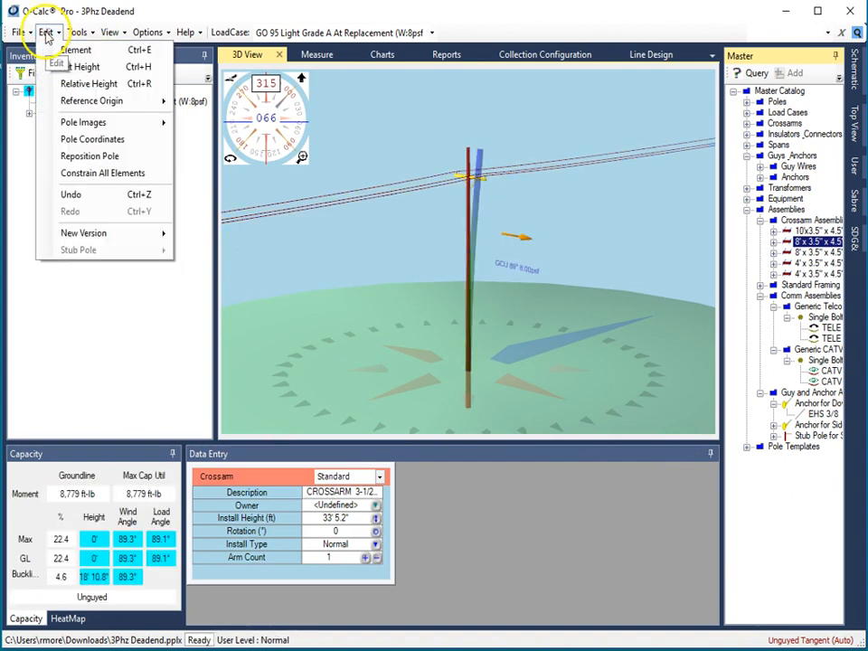
left_click(99, 83)
left_click_drag(121, 52, 353, 267)
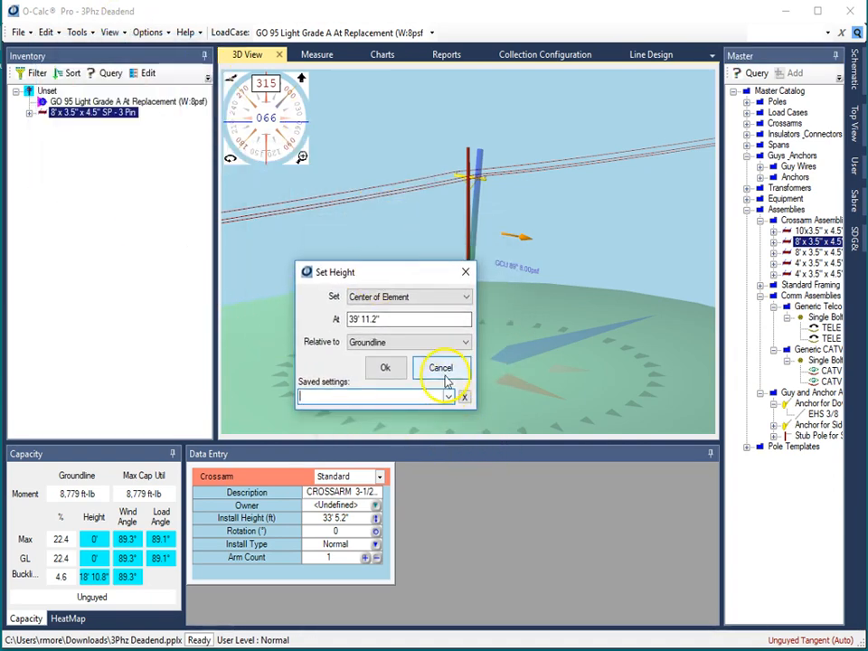
left_click(465, 297)
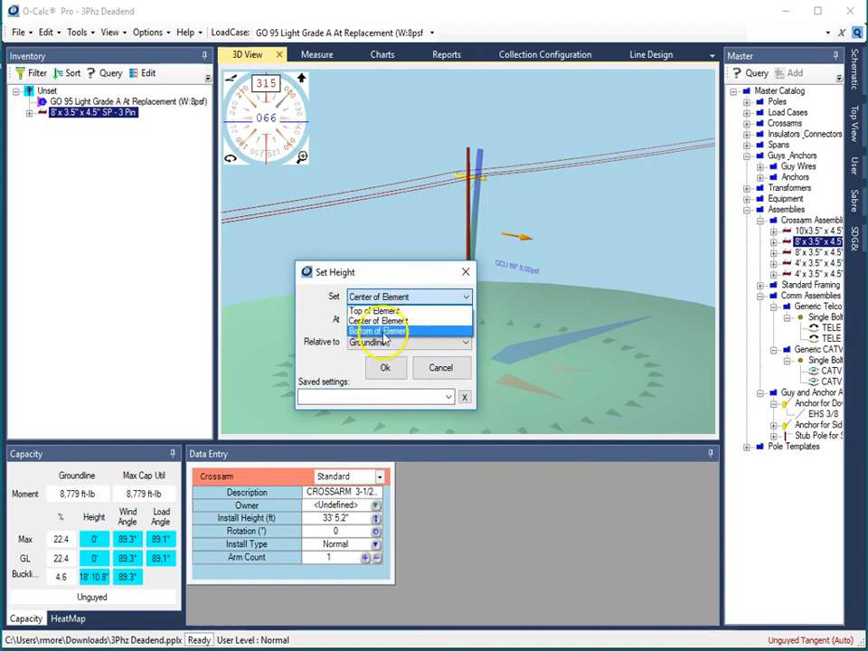
left_click(378, 321)
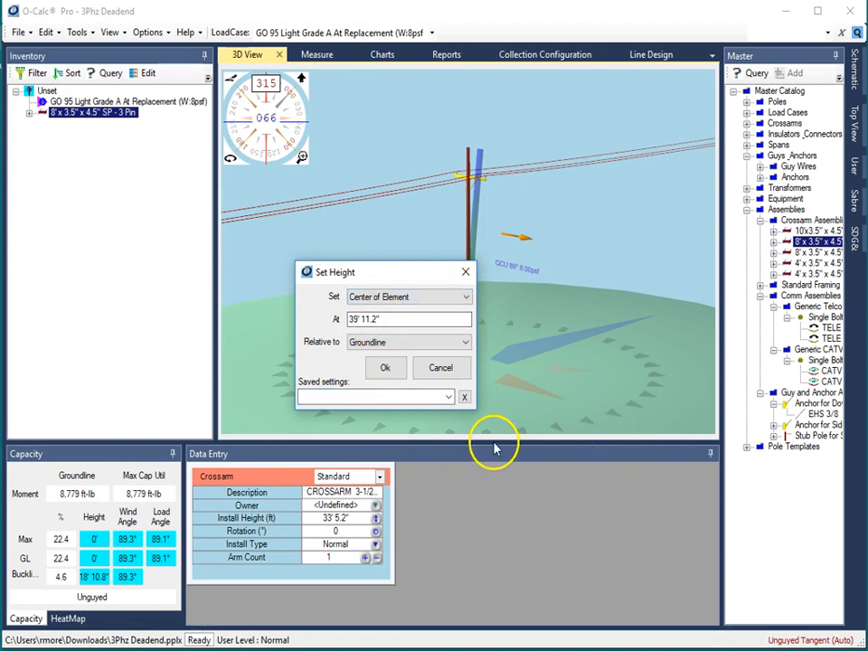
left_click(464, 344)
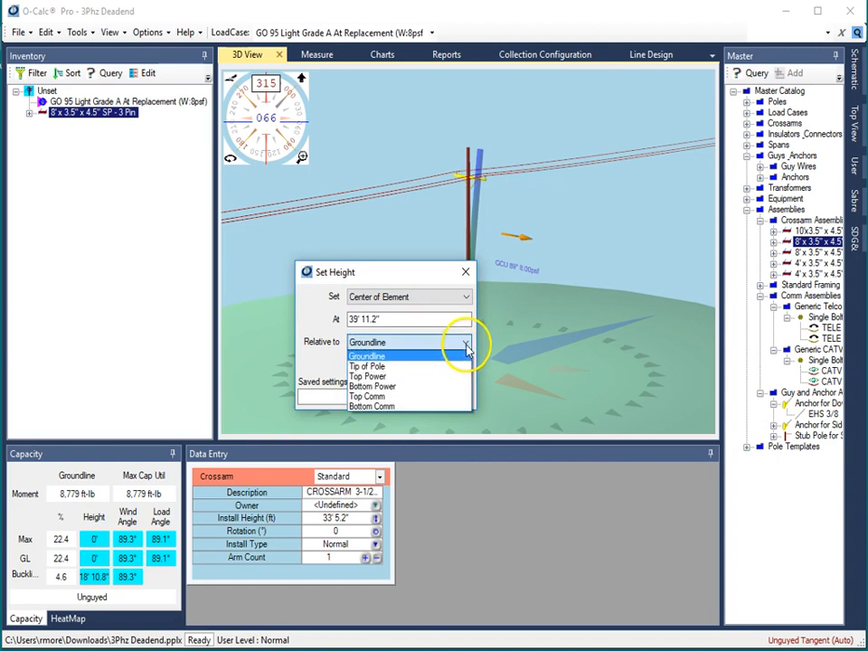
left_click(387, 366)
triple_click(393, 320)
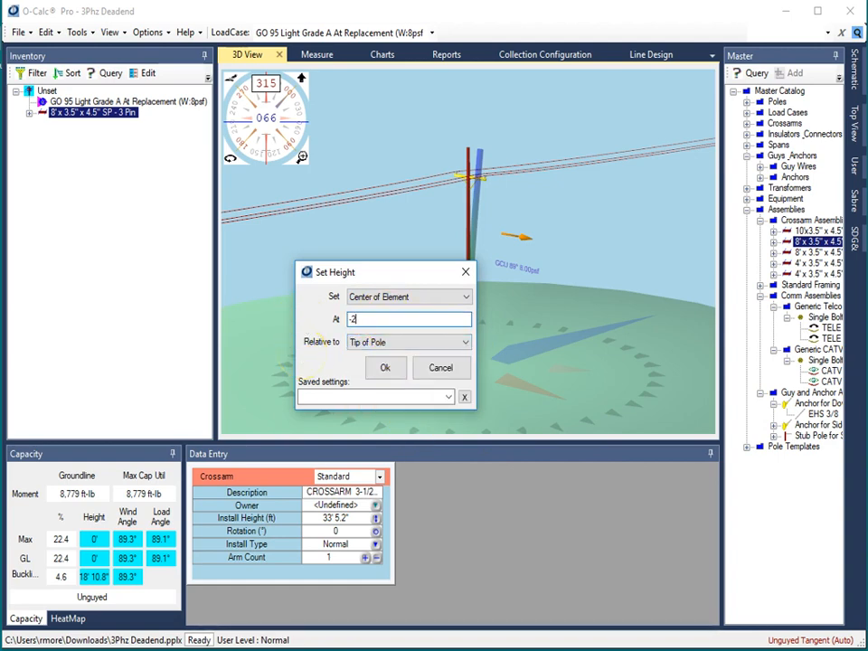
type("-2'")
key("BackSpace")
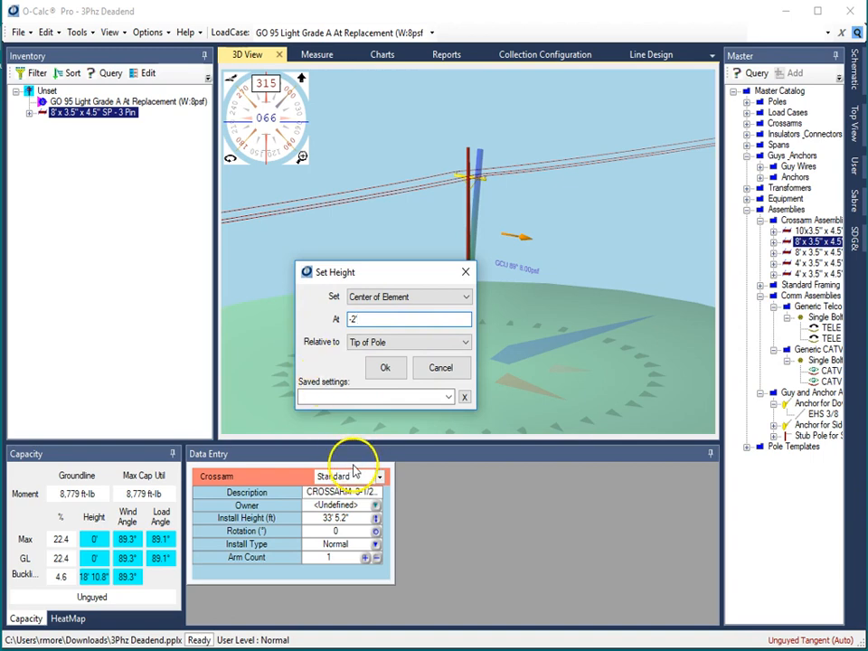
key("BackSpace")
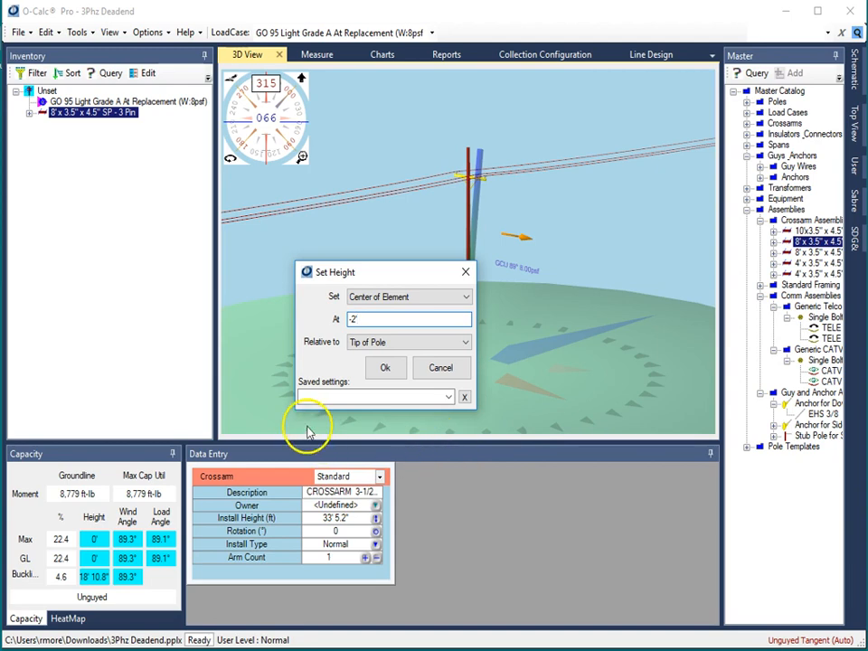
left_click(311, 396)
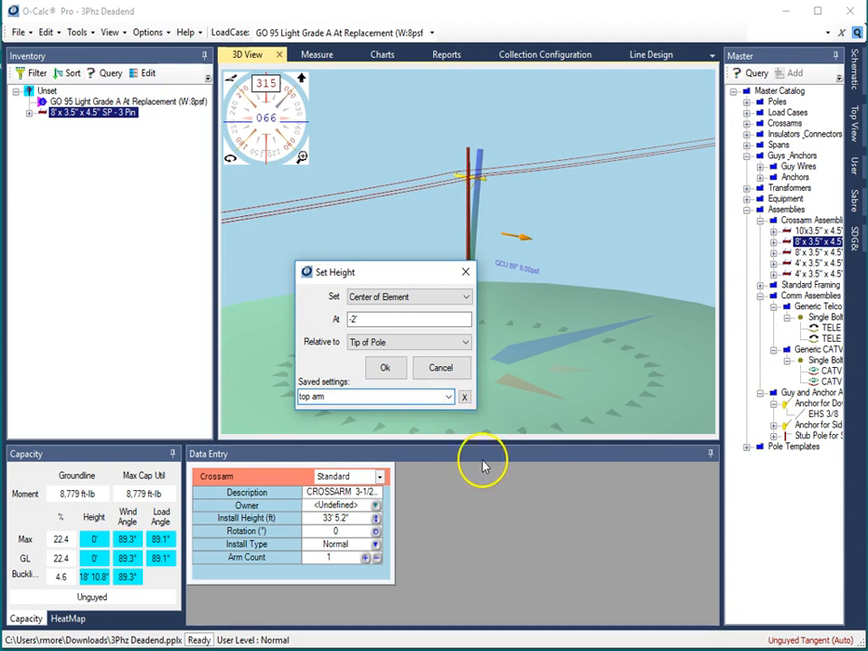
left_click(385, 367)
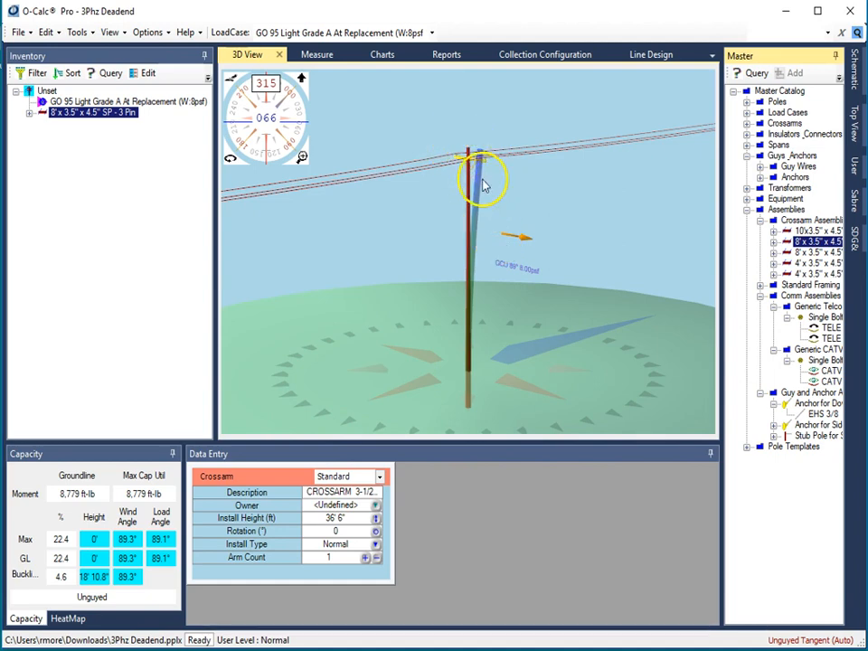
Set the crossarm's install height to 20 ft
left_click(350, 520)
type("20")
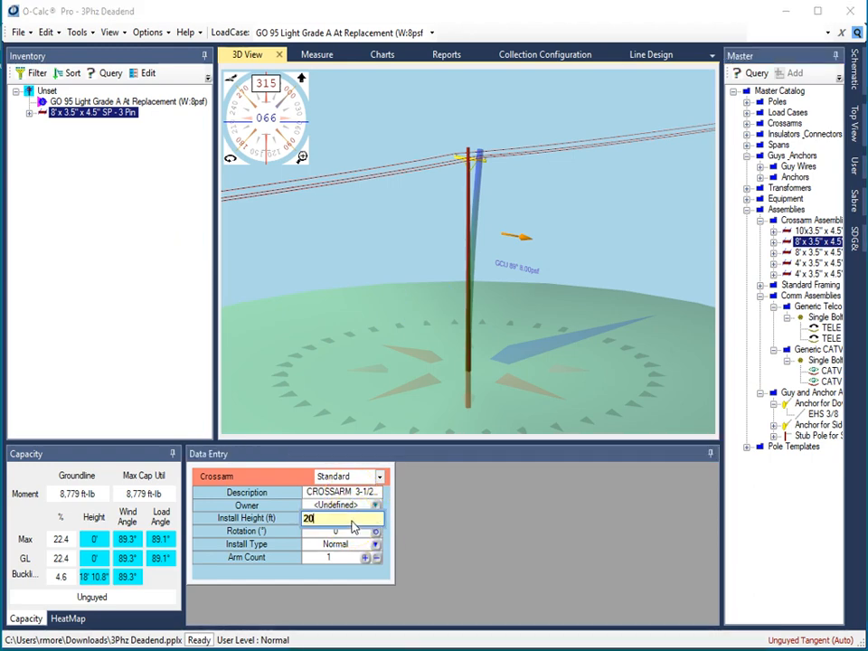
key("Return")
Reposition the crossarm by applying the saved relative height setting "top arm"
left_click(286, 198)
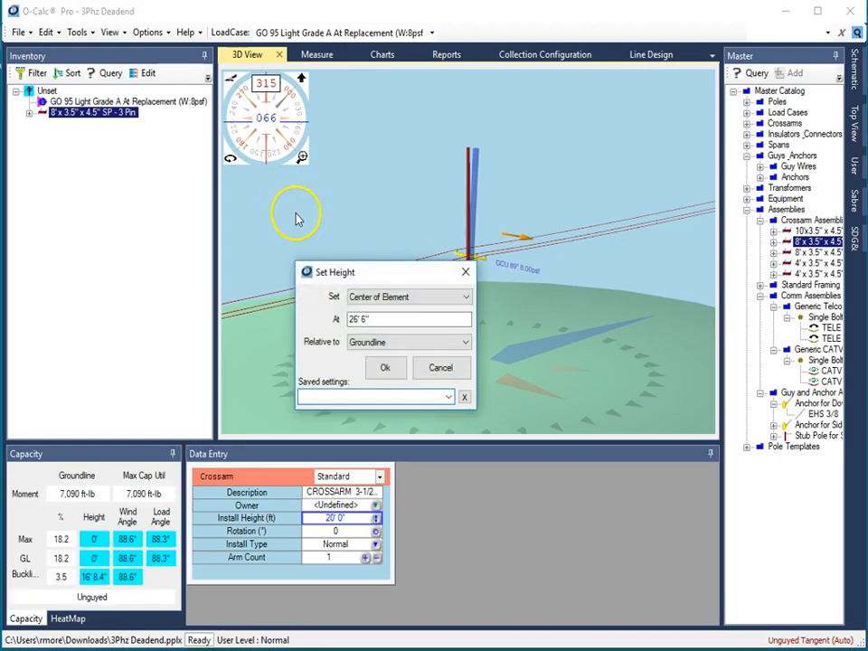
left_click(448, 396)
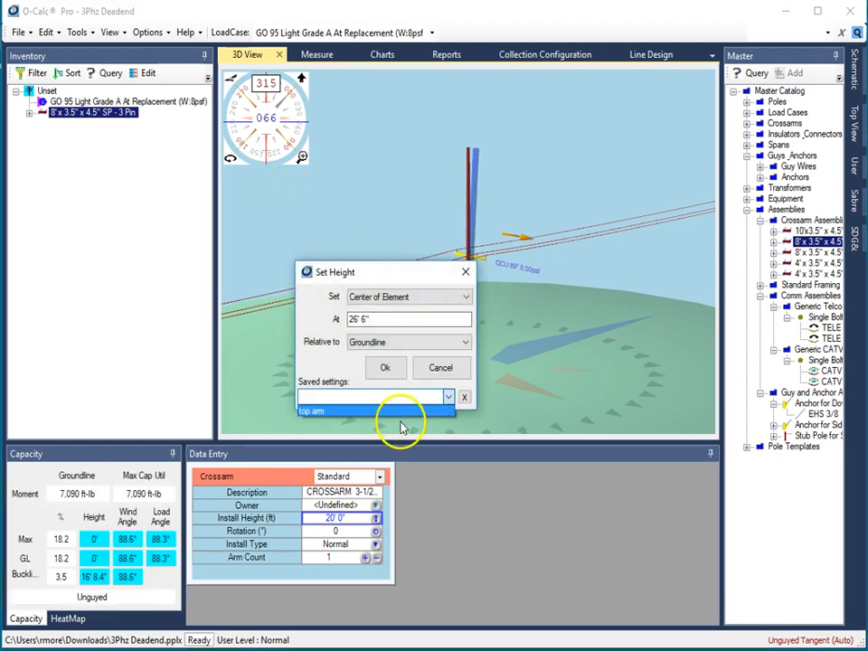
left_click(310, 412)
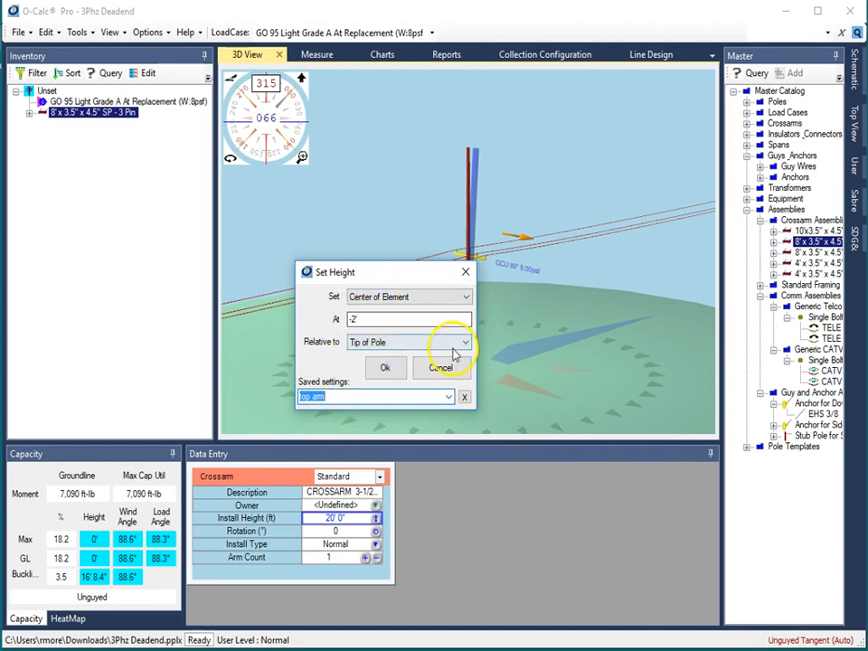
left_click(386, 371)
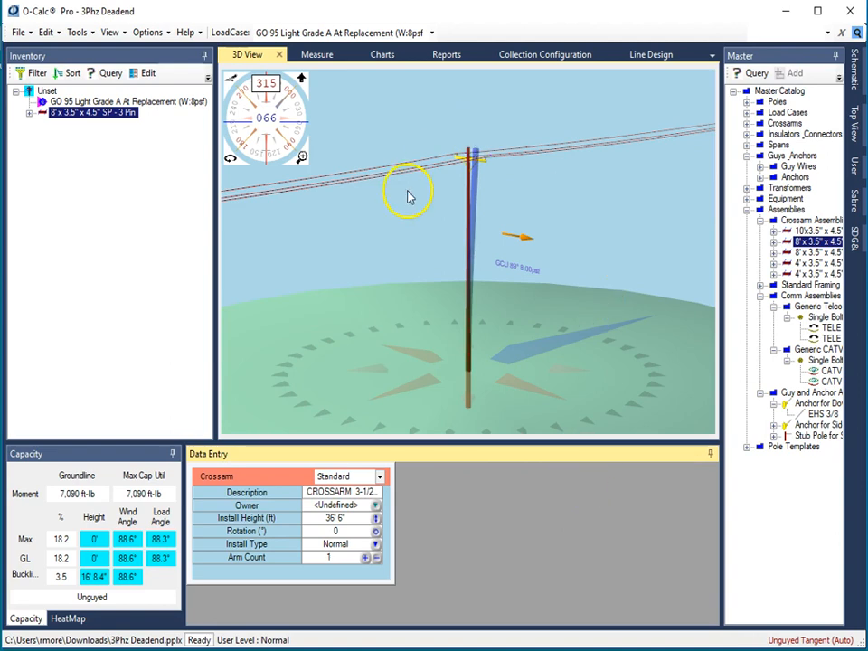
Add a duplicate of the 8' SP - 3 Pin crossarm to the pole and set its install height to 30 ft
left_click(40, 112)
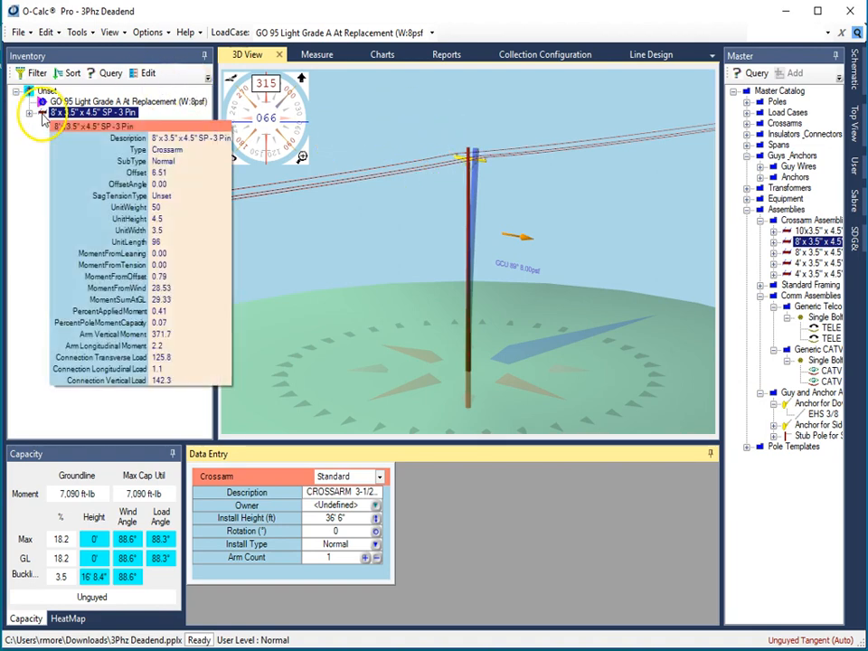
left_click_drag(270, 324, 232, 329)
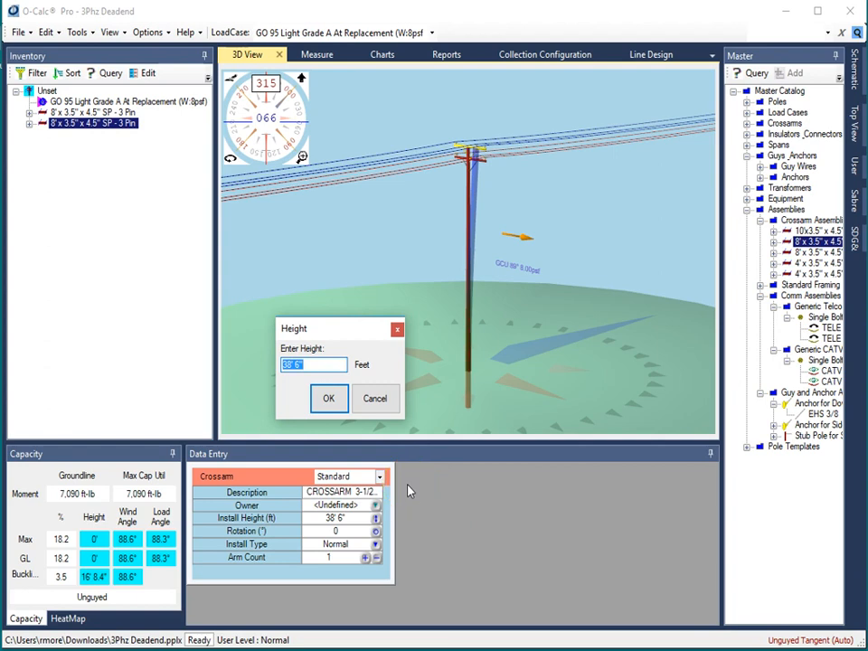
type("40-")
key("Return")
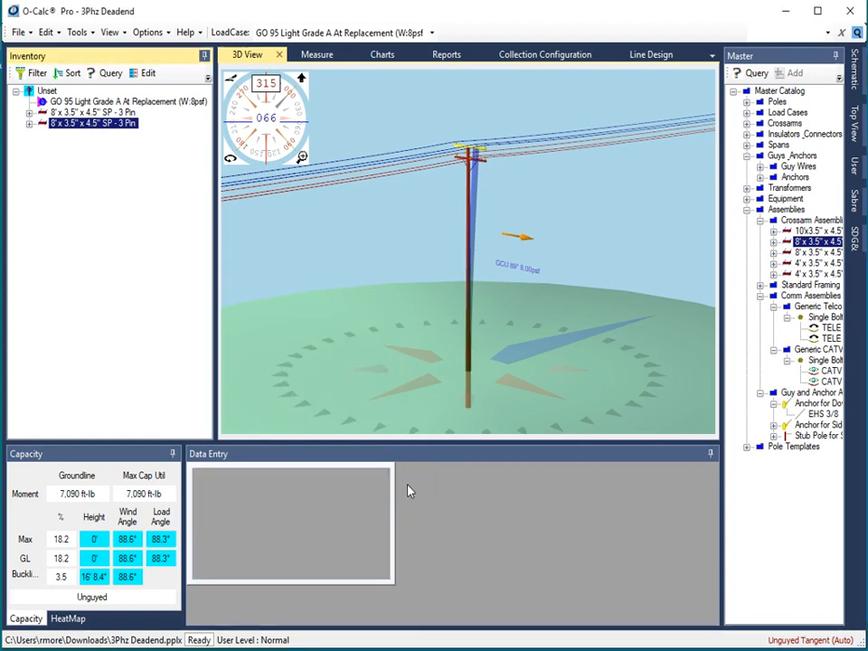
left_click(358, 520)
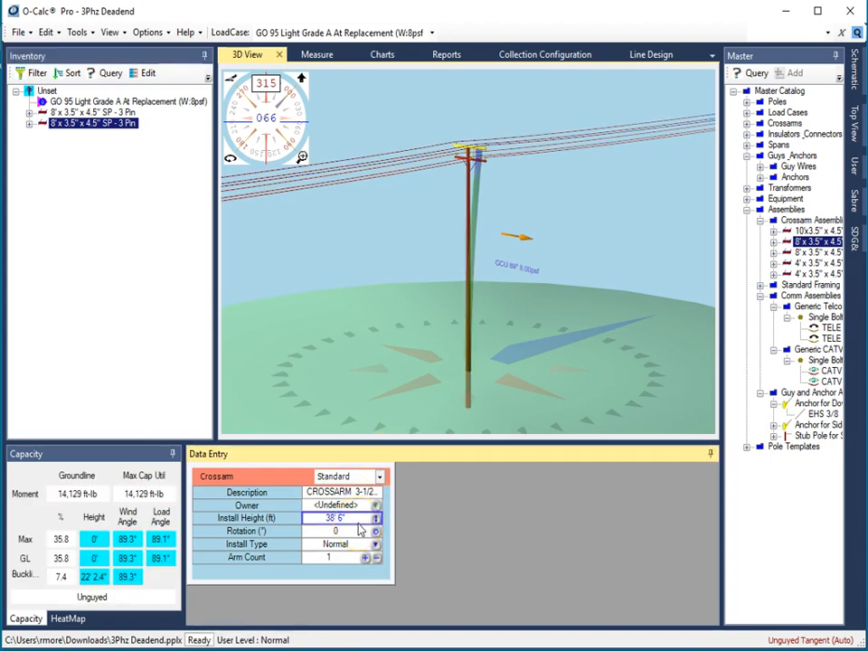
type("30")
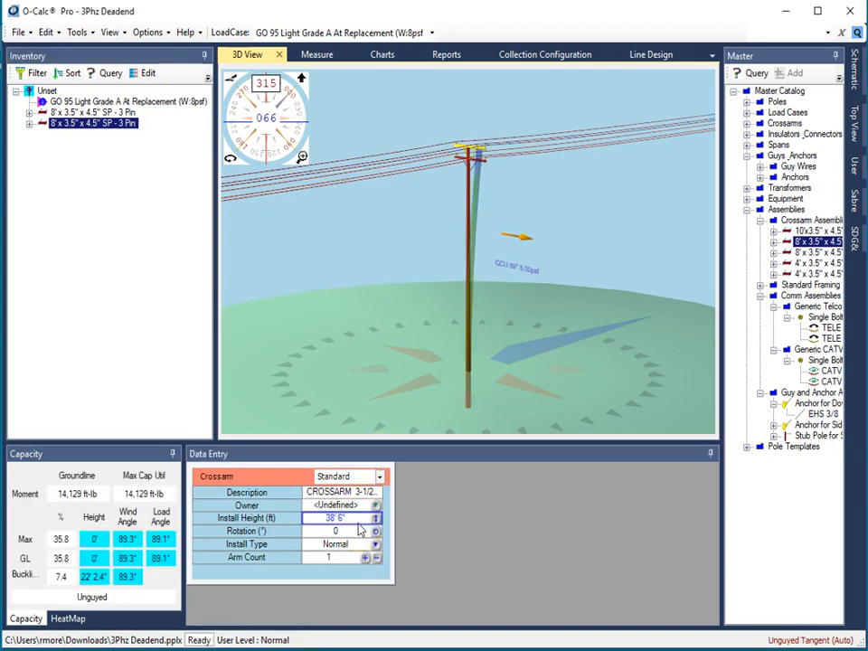
key("Return")
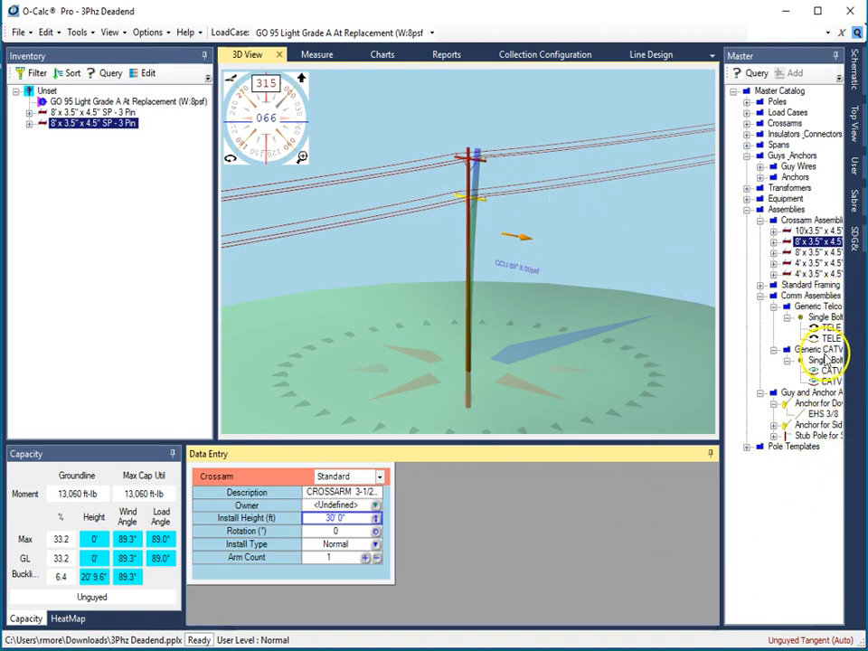
Place the Generic CATV Single Bolt assembly on the pole and set its center at -8' relative to Bottom Power
left_click_drag(820, 360, 471, 288)
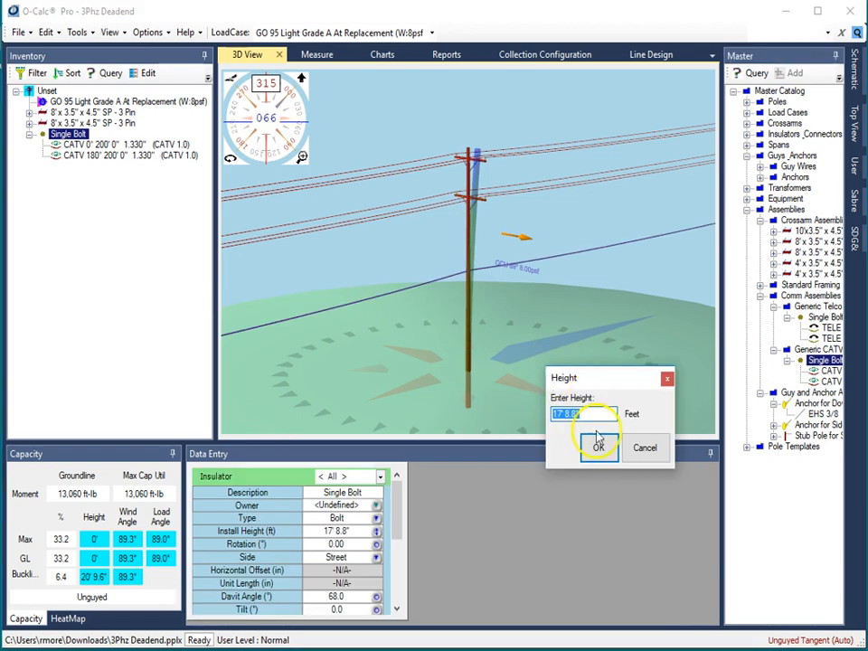
left_click(603, 446)
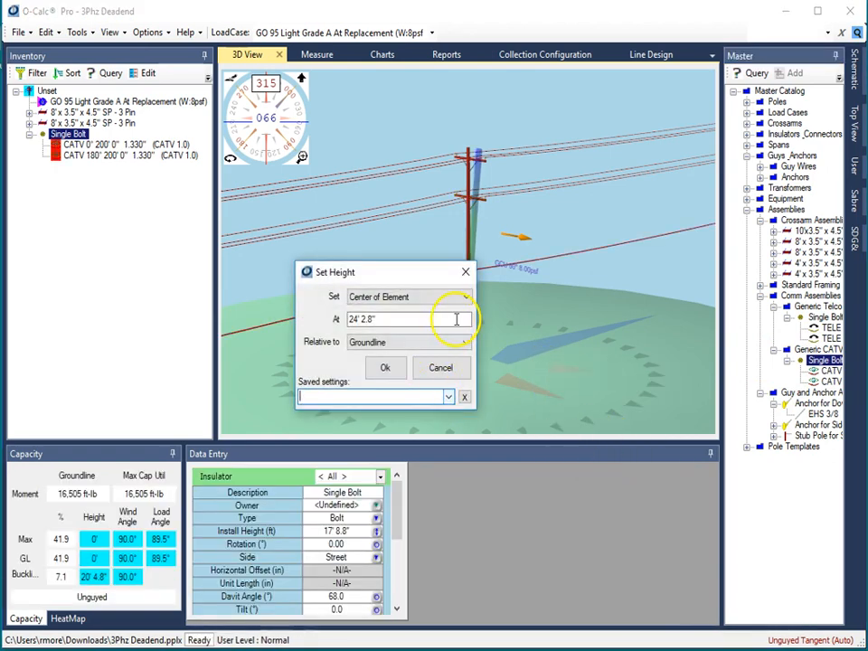
left_click_drag(443, 319, 299, 327)
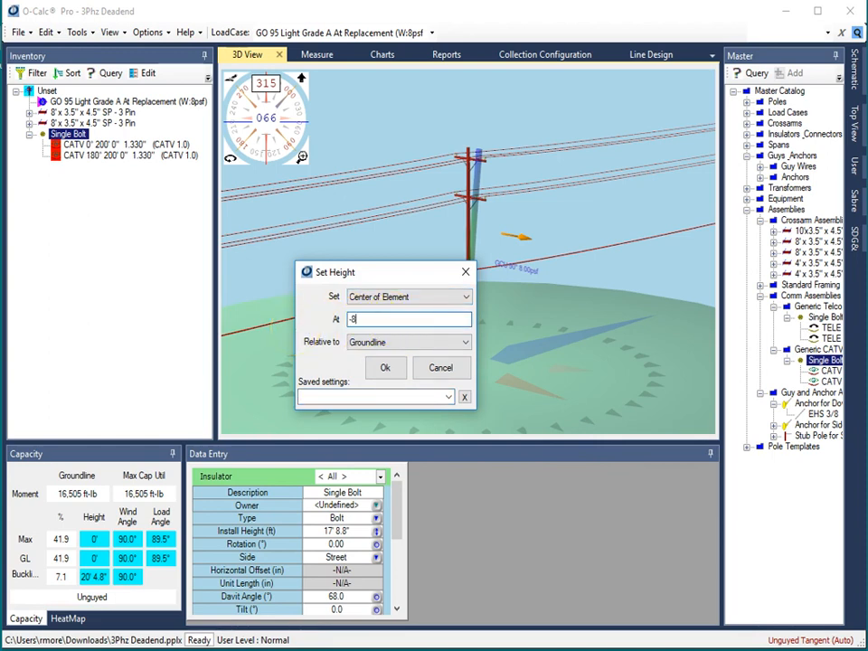
left_click(465, 342)
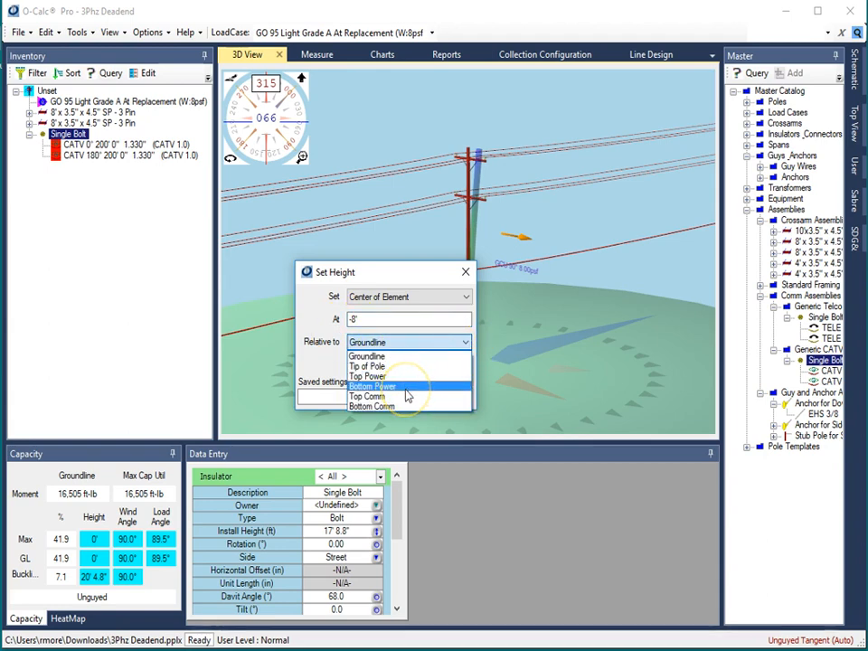
left_click(406, 389)
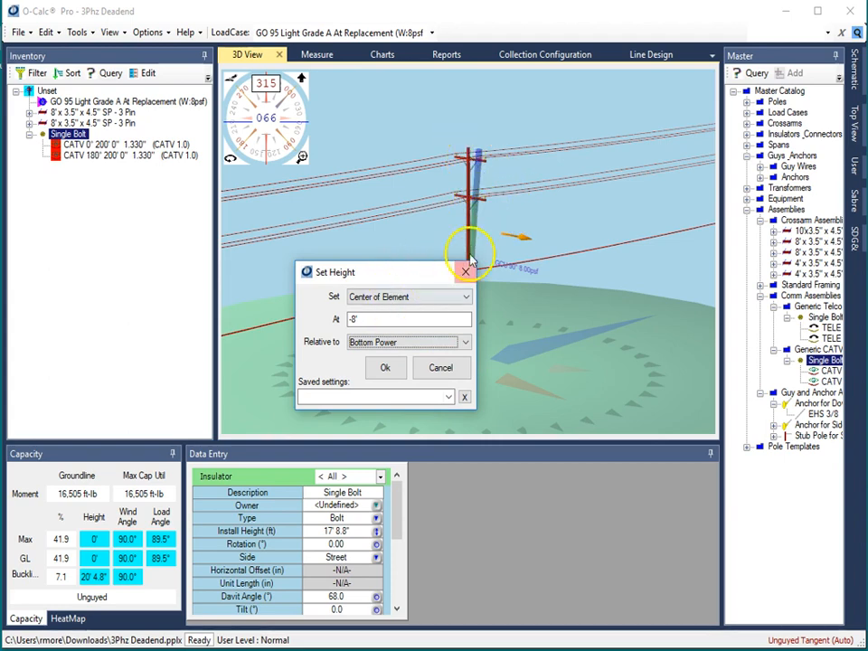
left_click(387, 367)
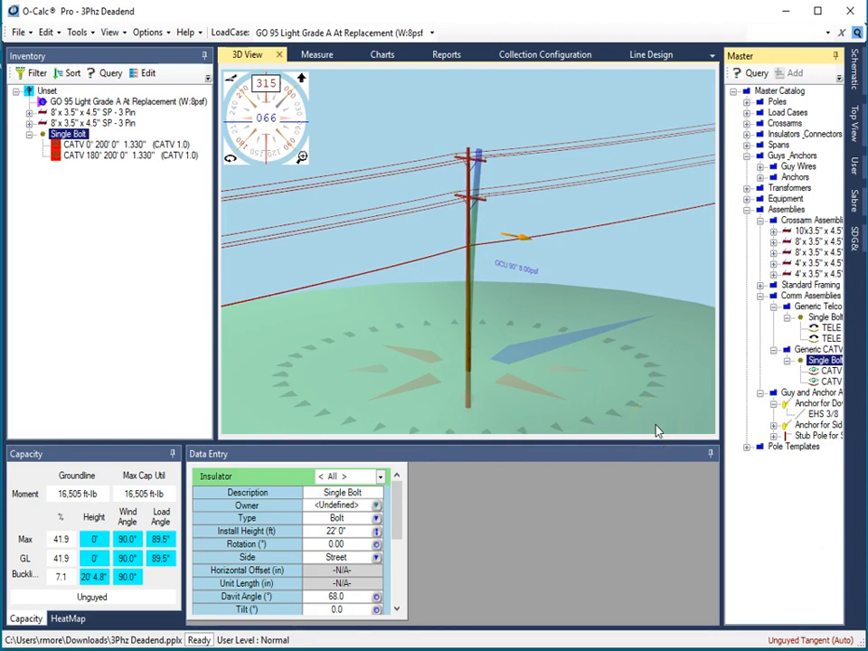
Delete the lower crossarm from the pole
left_click(472, 197)
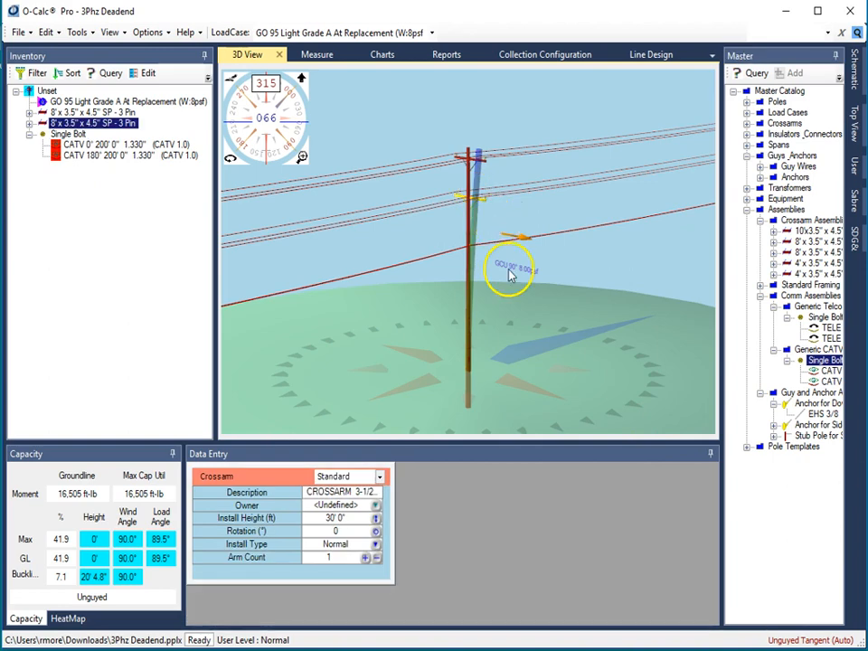
key("Delete")
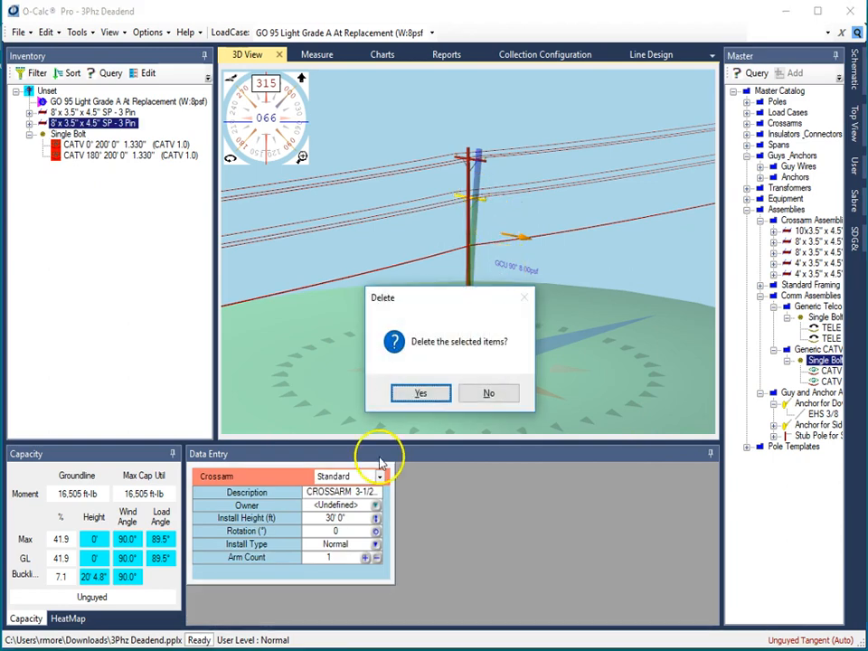
left_click(429, 395)
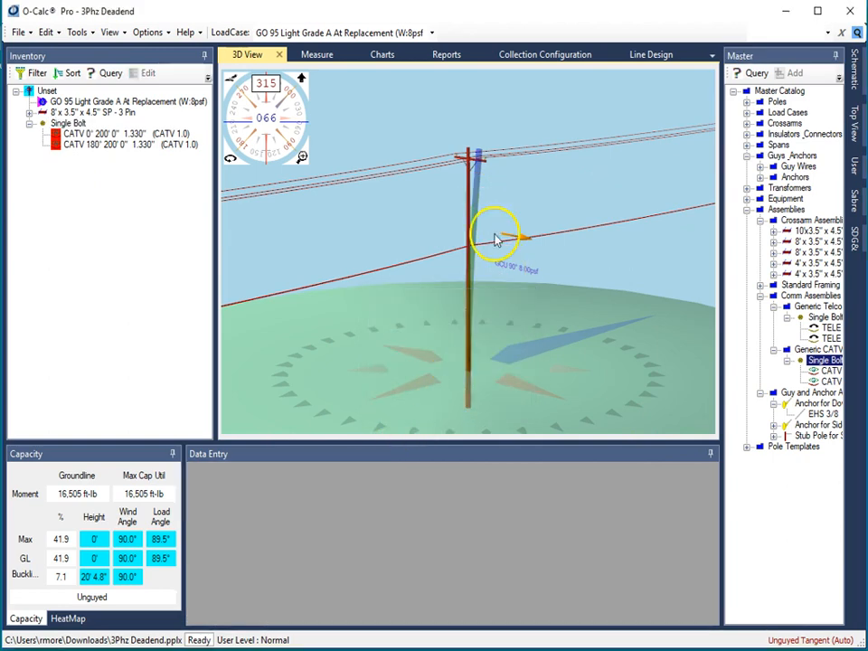
Set the center of the CATV Single Bolt assembly at -8' relative to Bottom Power
left_click(70, 123)
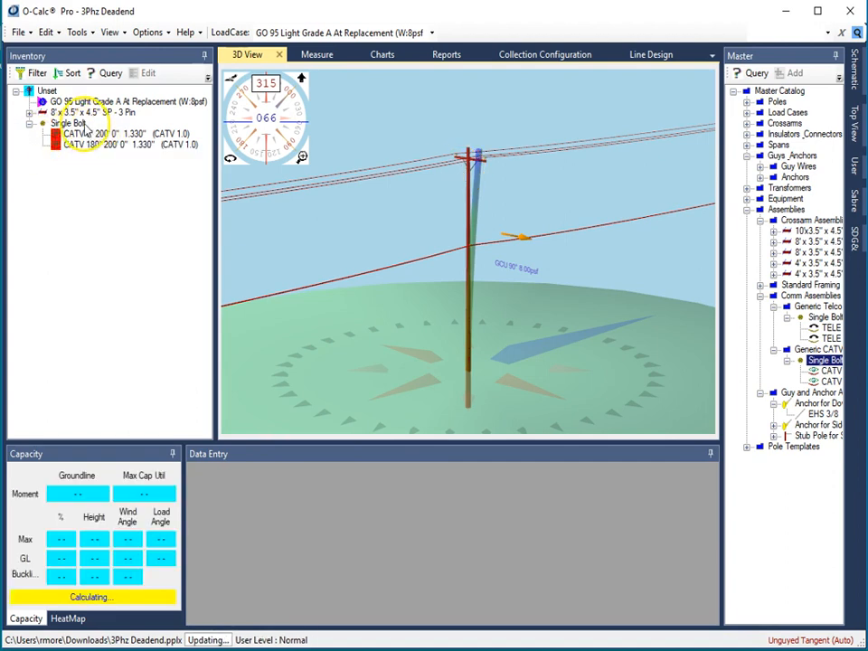
key("ctrl+h")
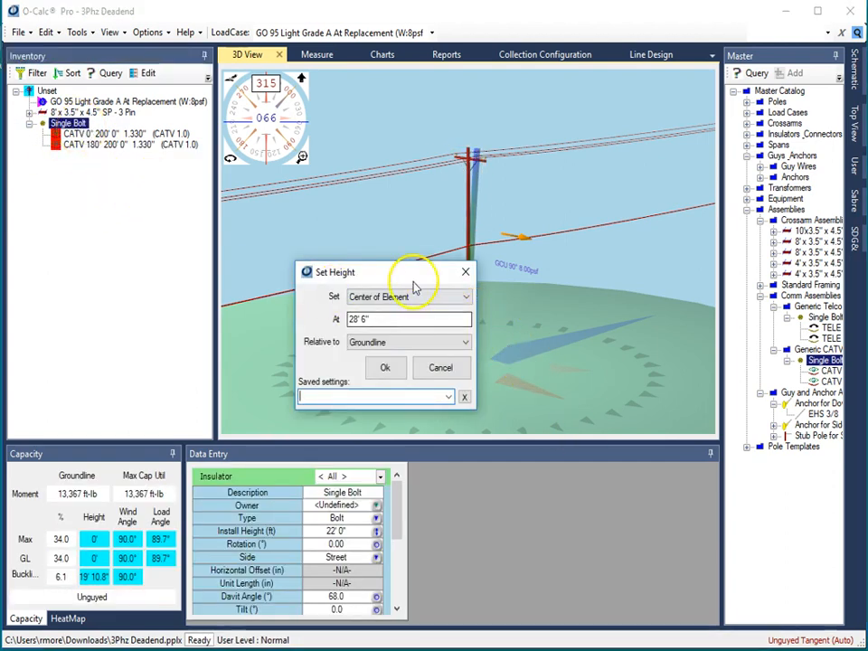
left_click_drag(386, 319, 248, 333)
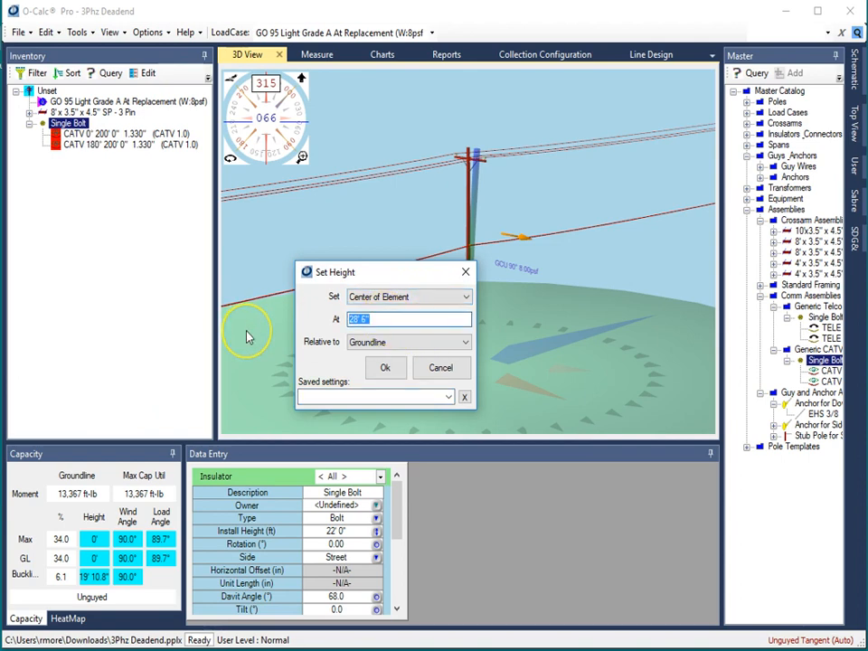
type("-8")
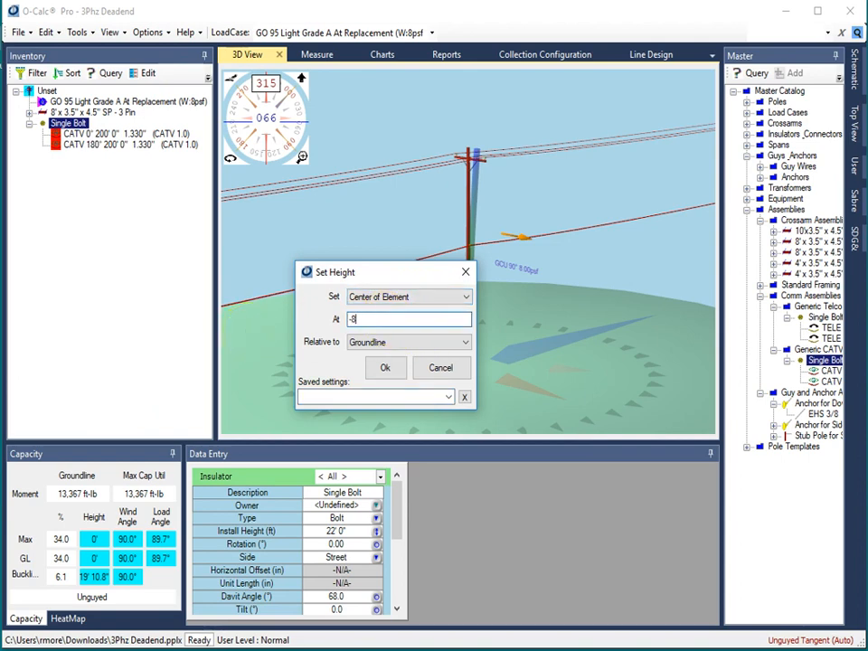
left_click(465, 342)
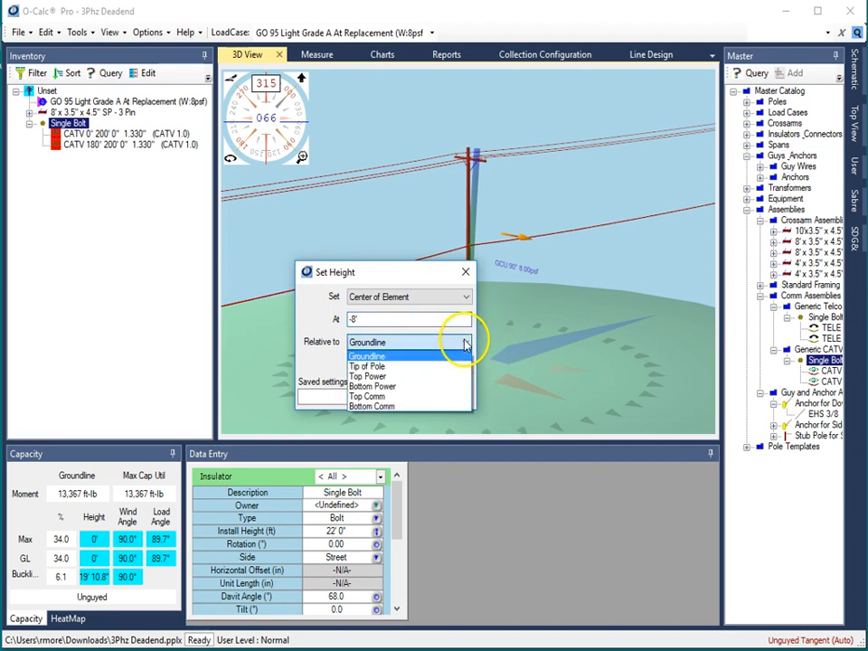
left_click(387, 386)
left_click(400, 372)
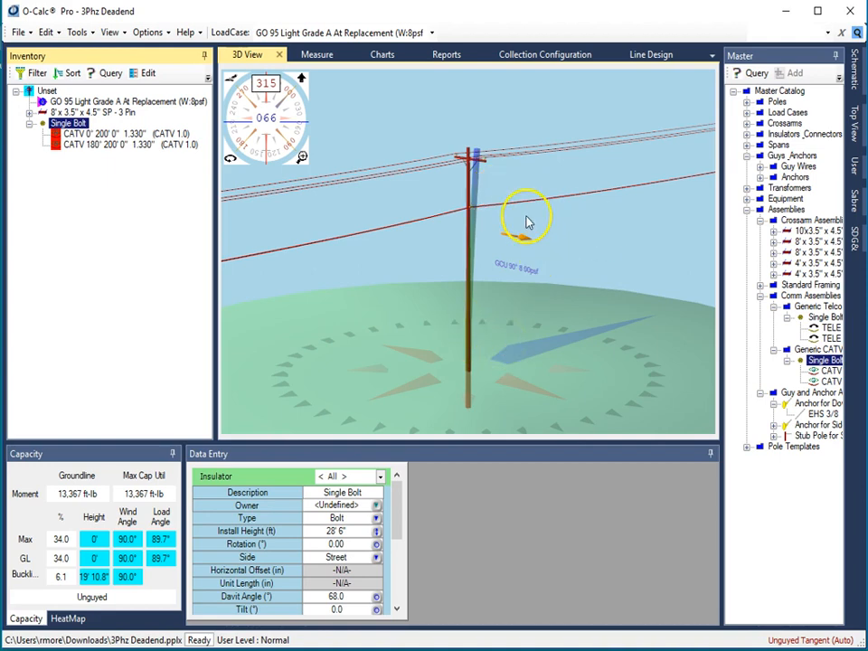
Select the crossarm together with the Single Bolt assembly and set their top of element at -6' relative to Tip of Pole
left_click(63, 112)
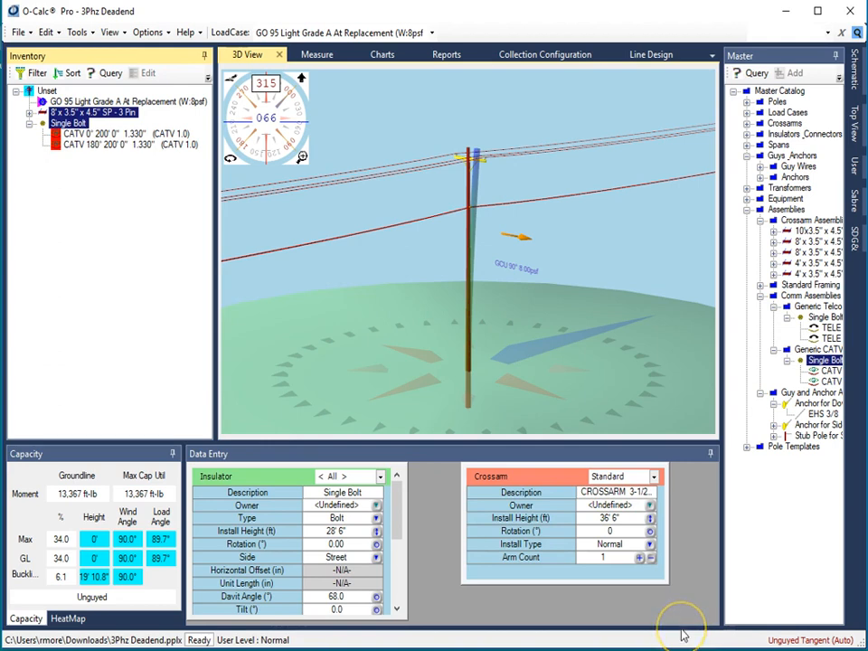
key("ctrl+h")
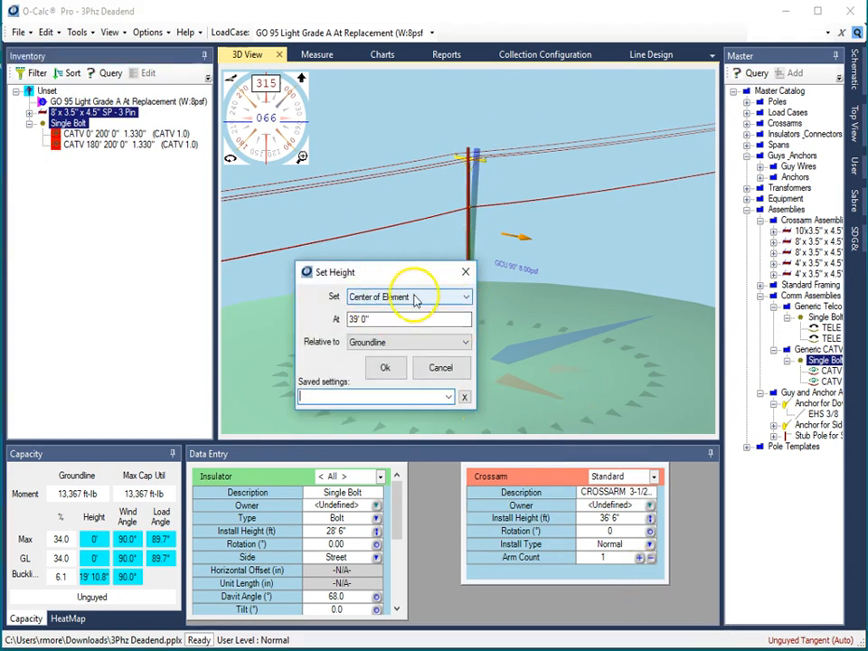
left_click(465, 296)
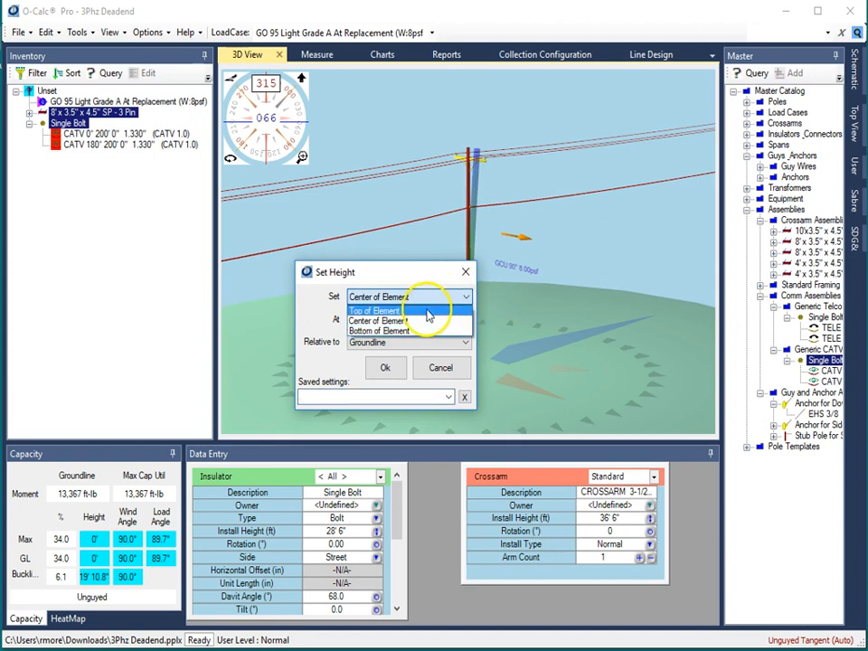
left_click(378, 310)
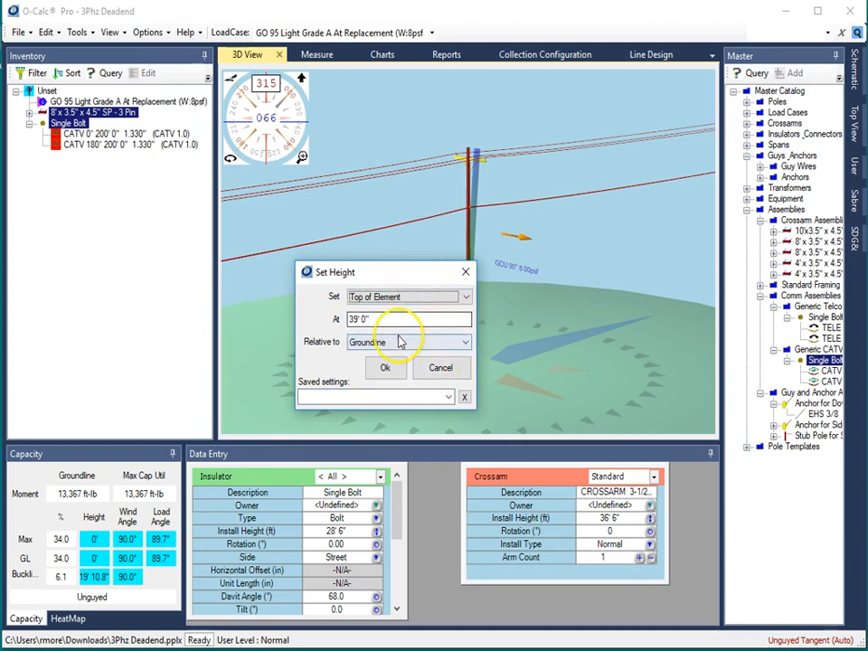
left_click_drag(378, 319, 325, 328)
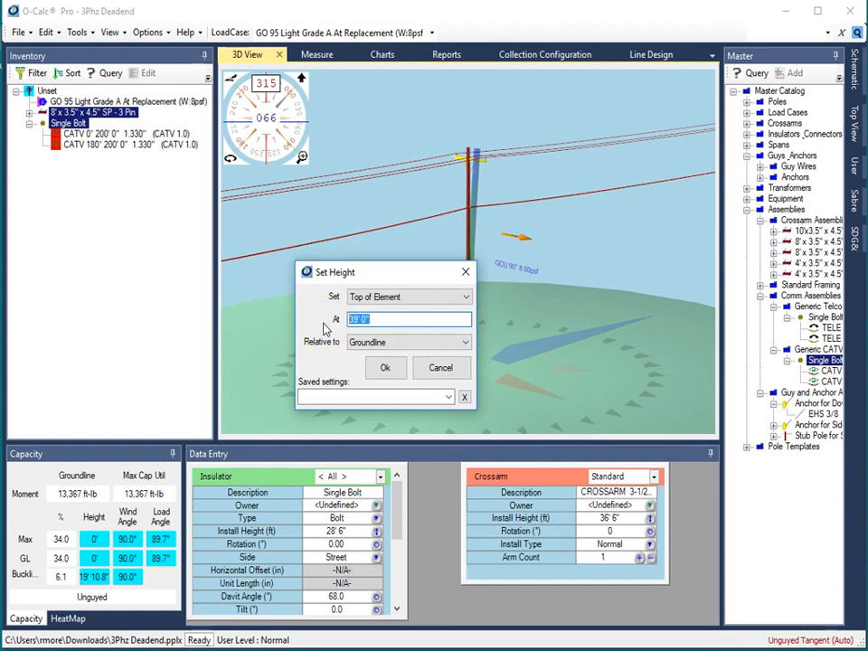
type("6")
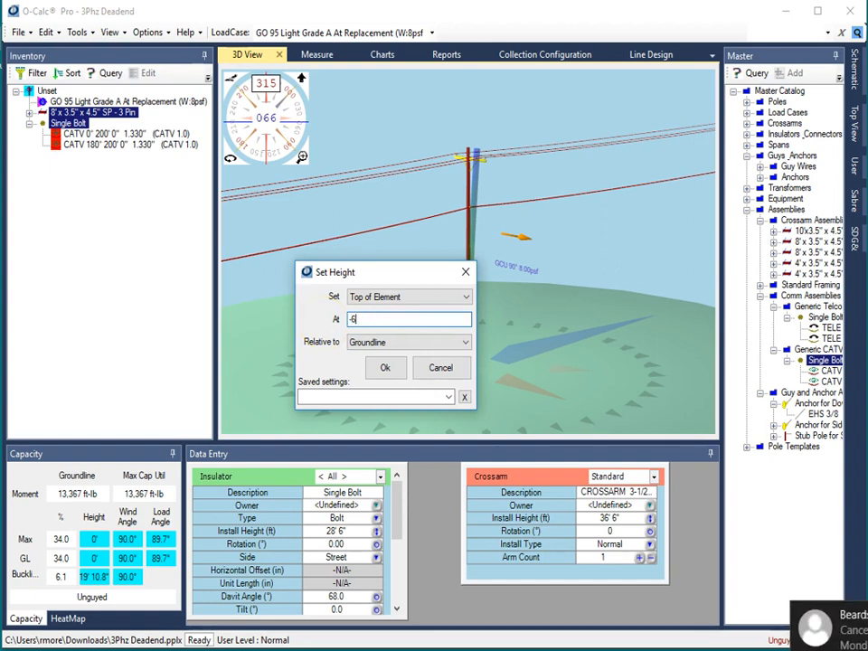
type("''")
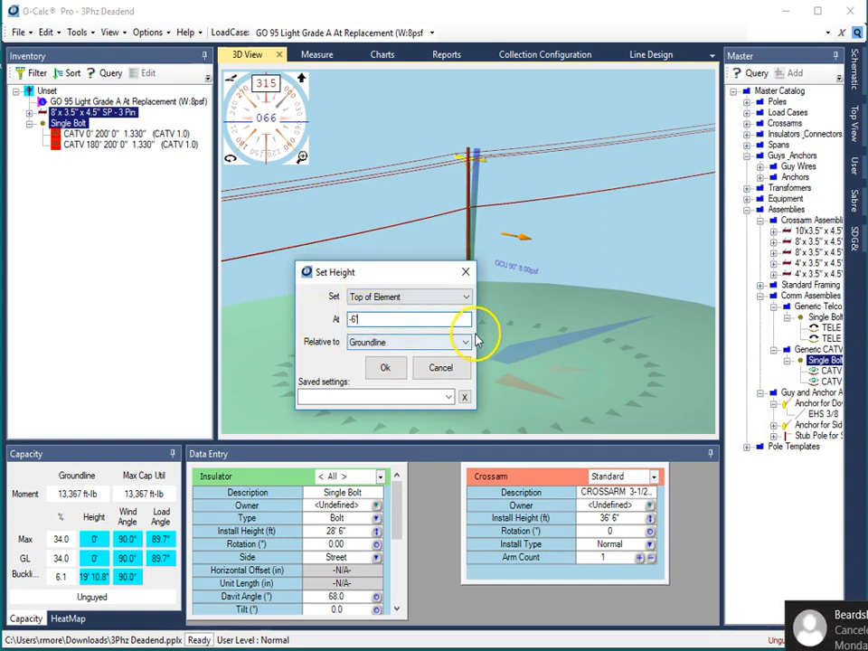
left_click(466, 342)
left_click(387, 366)
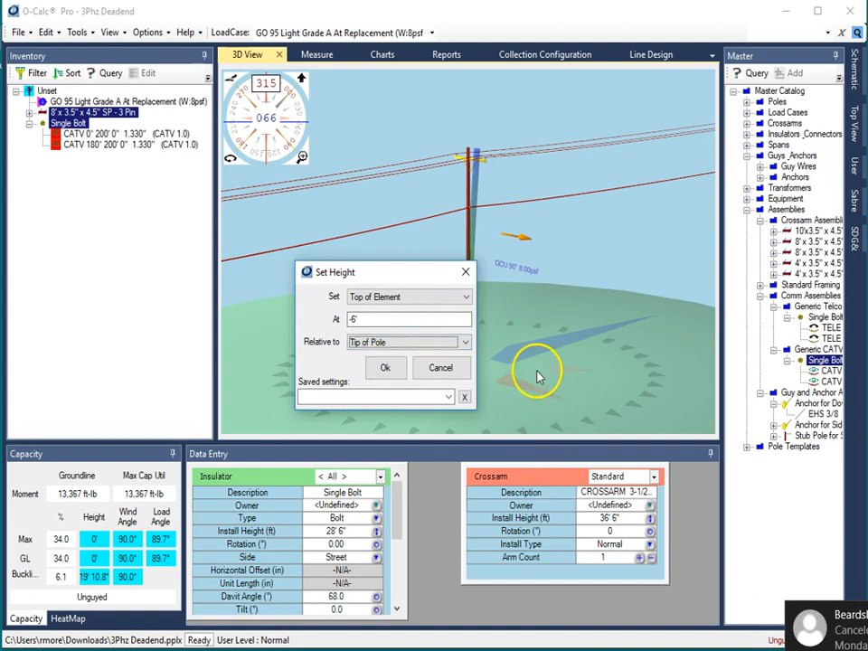
left_click(394, 375)
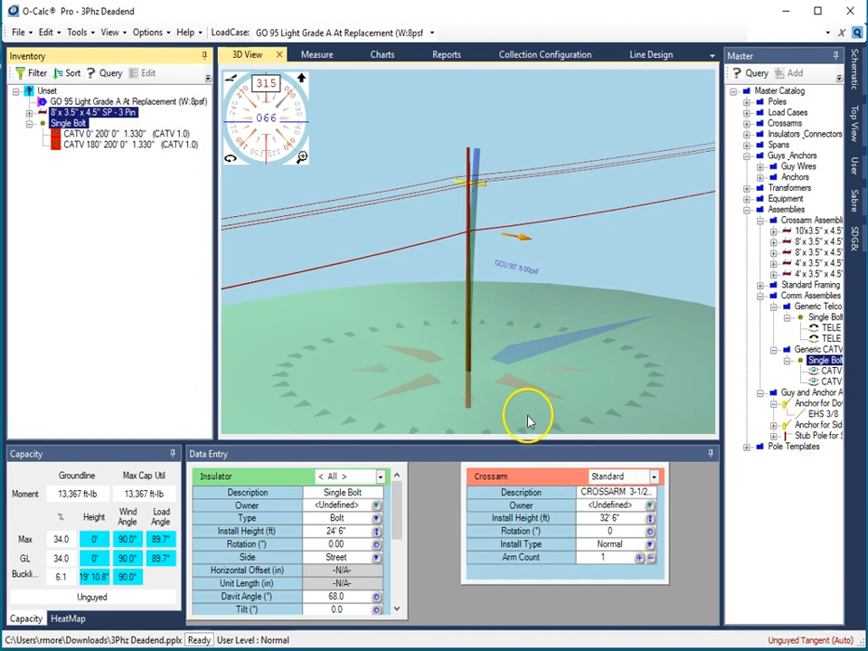
Add the single-phase Transformer 1PH-75KVA to the pole at an install height of 15' 2.4"
left_click(747, 188)
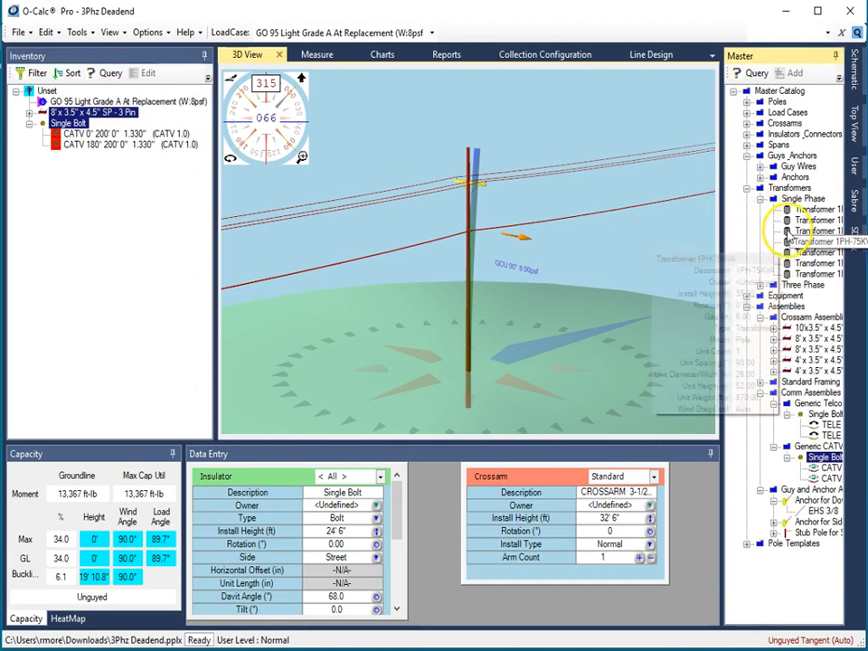
left_click_drag(796, 242, 468, 289)
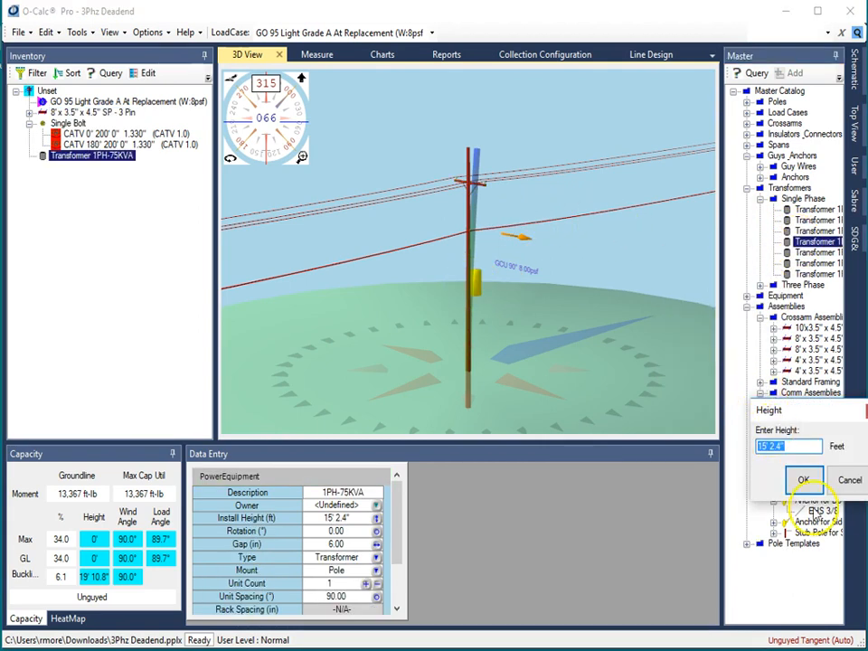
left_click(802, 478)
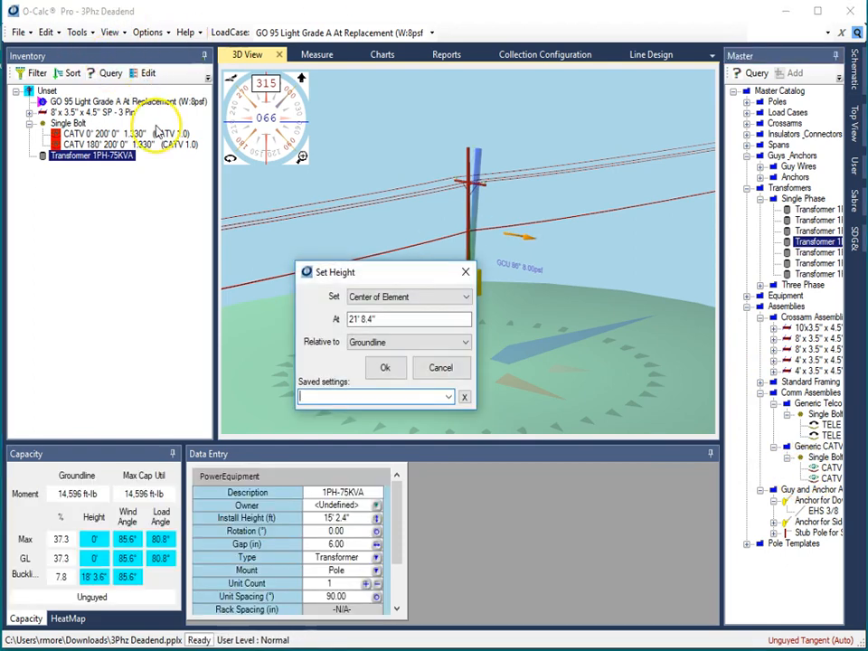
Set the top of the transformer at -1' relative to Bottom Power and inspect its placement on the pole
left_click(461, 299)
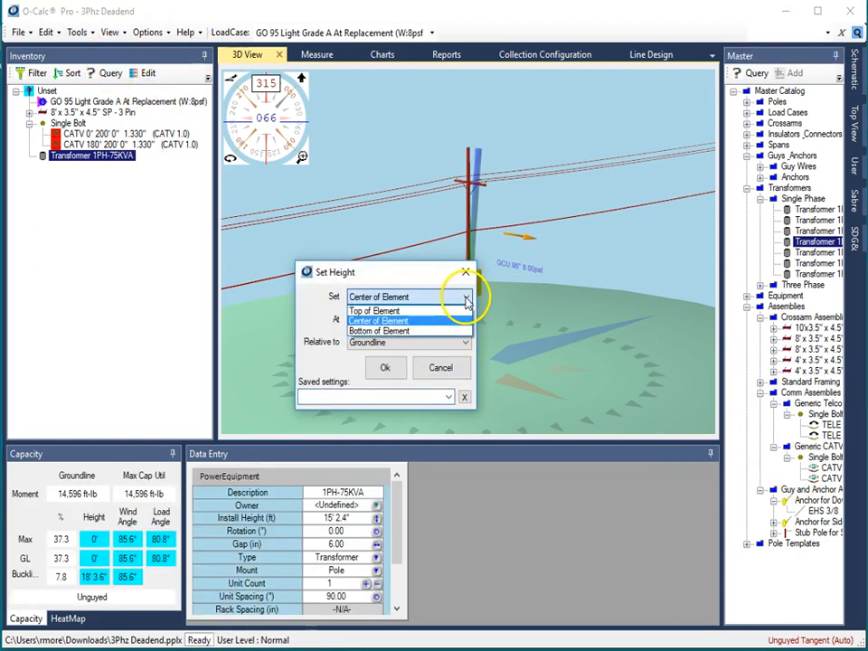
left_click(417, 312)
left_click_drag(383, 320, 307, 325)
key("BackSpace")
type("-2")
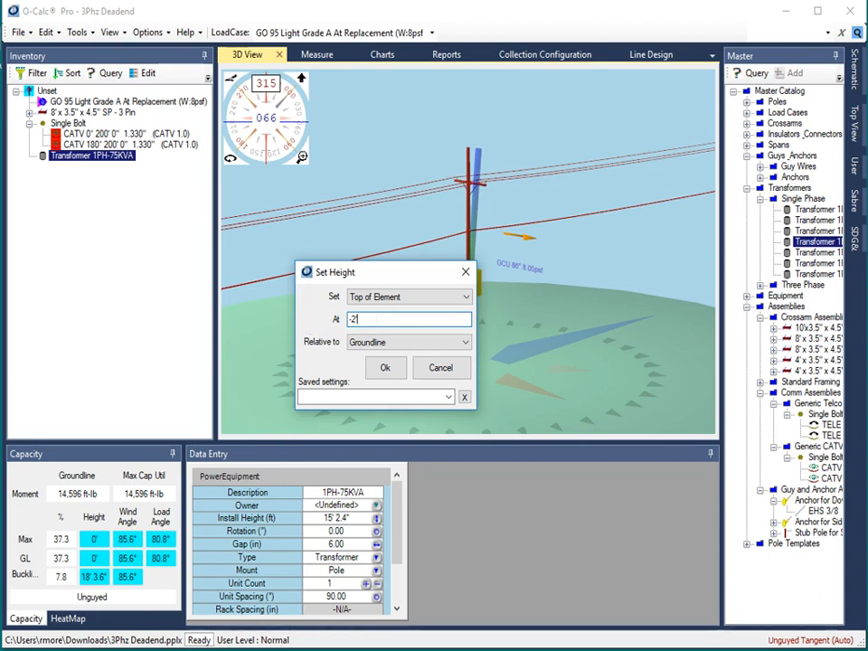
key("BackSpace")
type("1'")
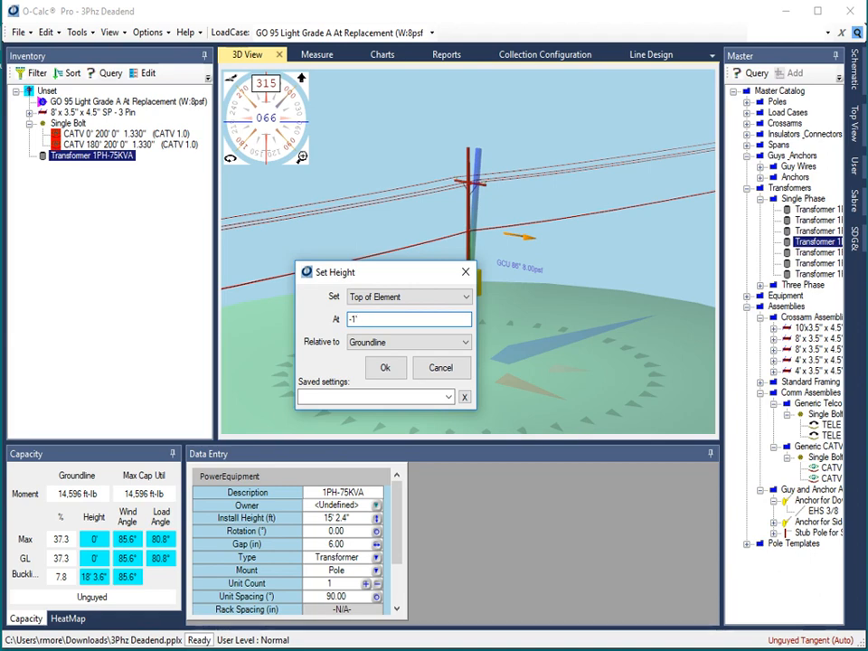
left_click(464, 343)
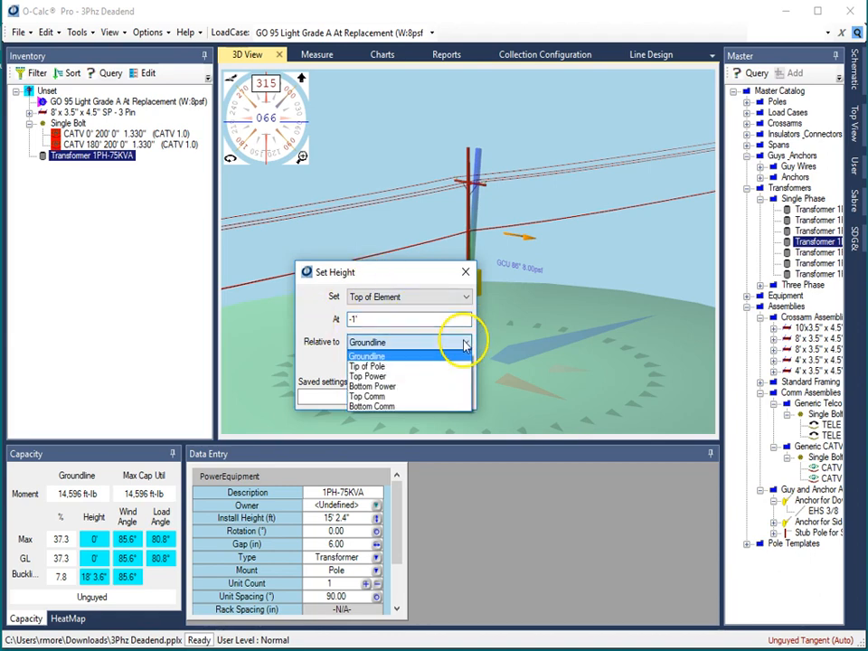
left_click(405, 386)
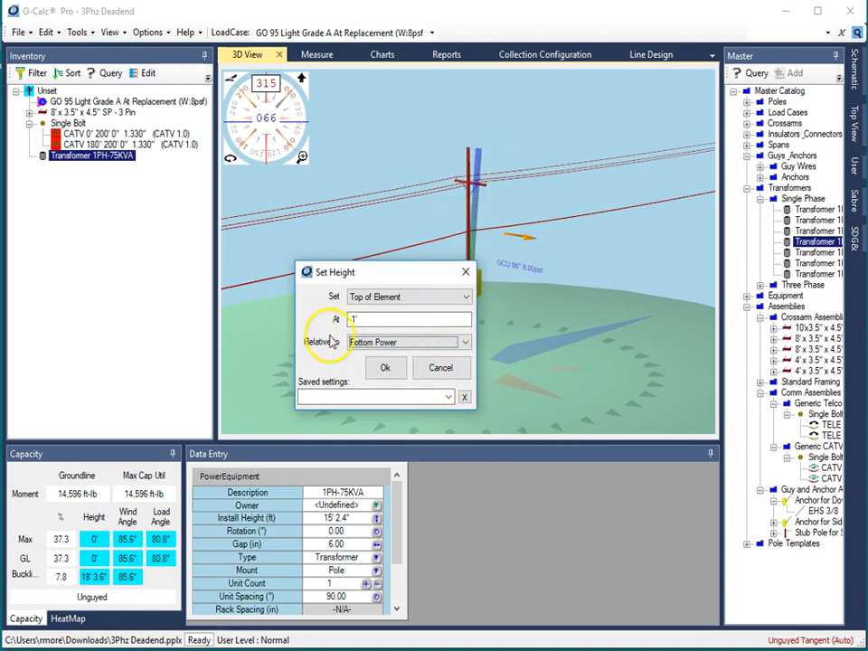
left_click(384, 380)
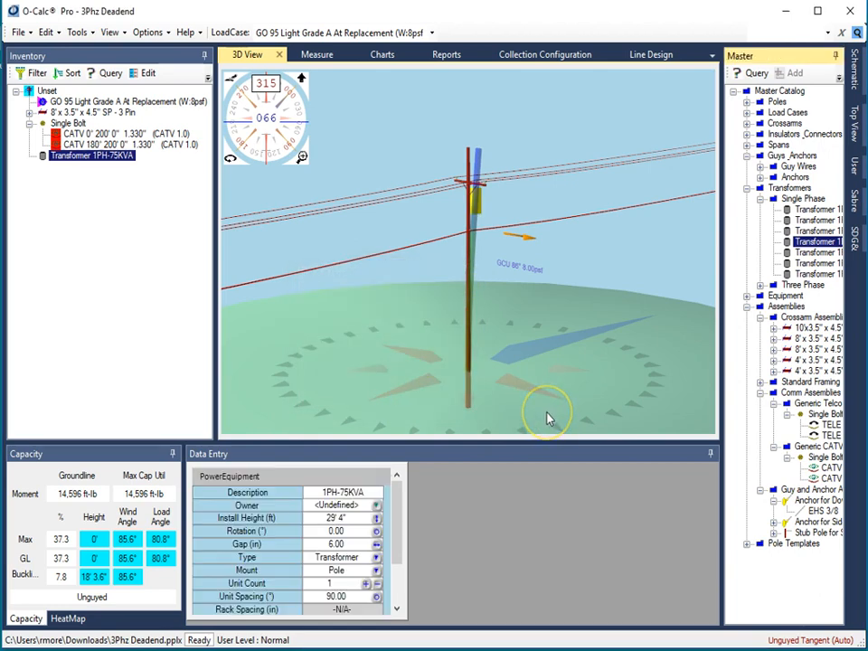
left_click_drag(564, 366, 658, 360)
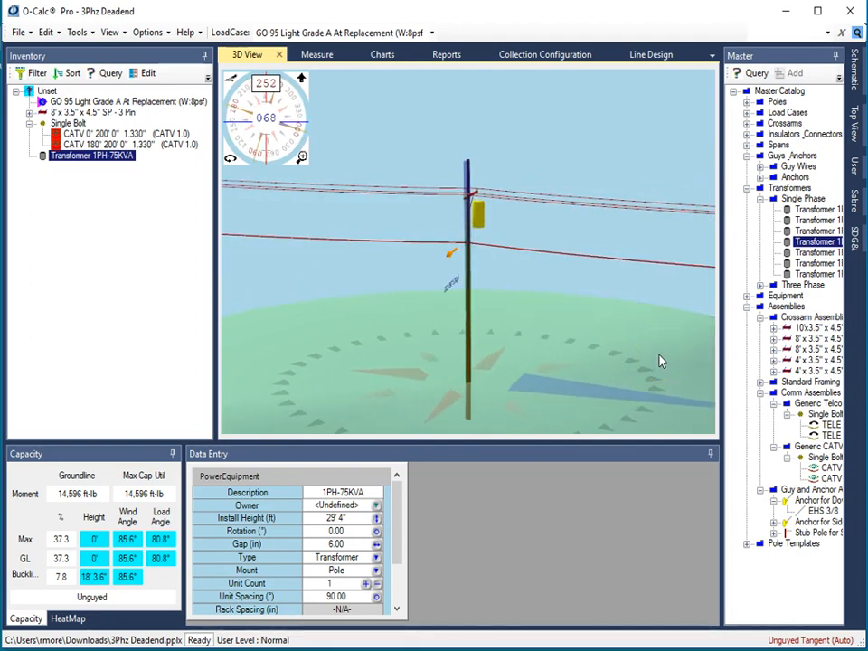